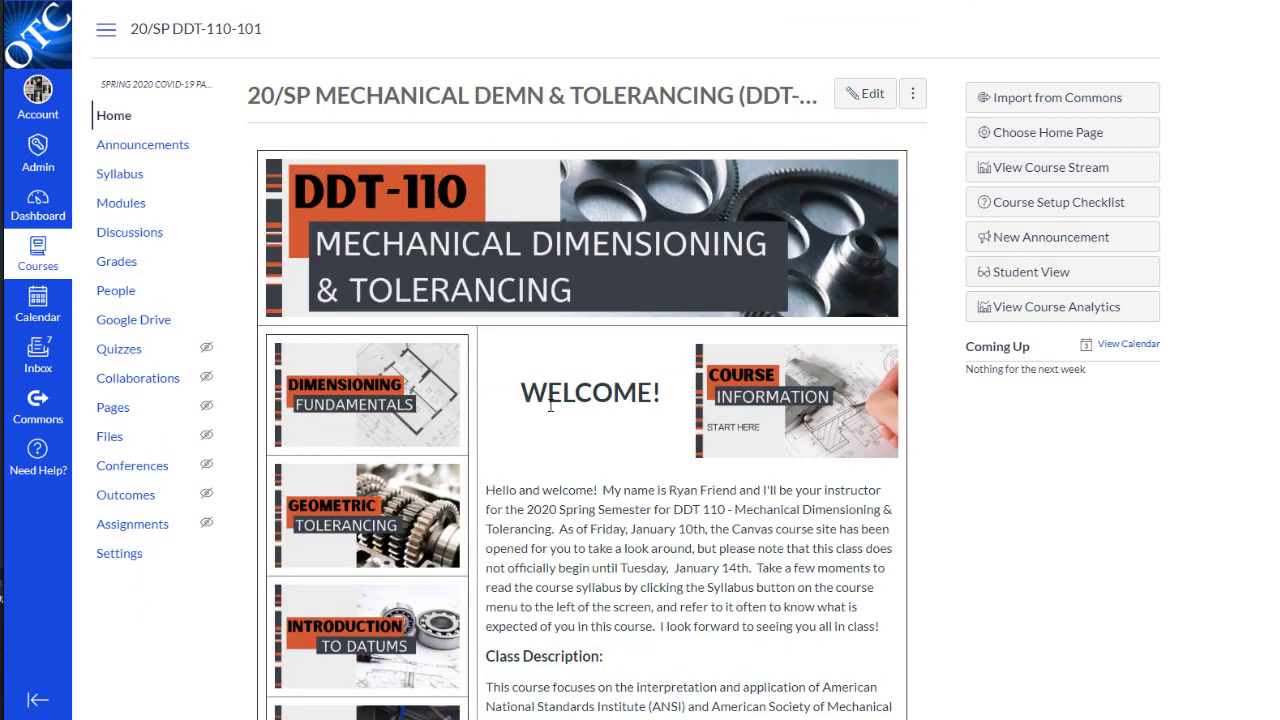
Review the announcements and the syllabus of the DDT-110-101 course.
{"action": "left_click", "coordinate": [169, 146]}
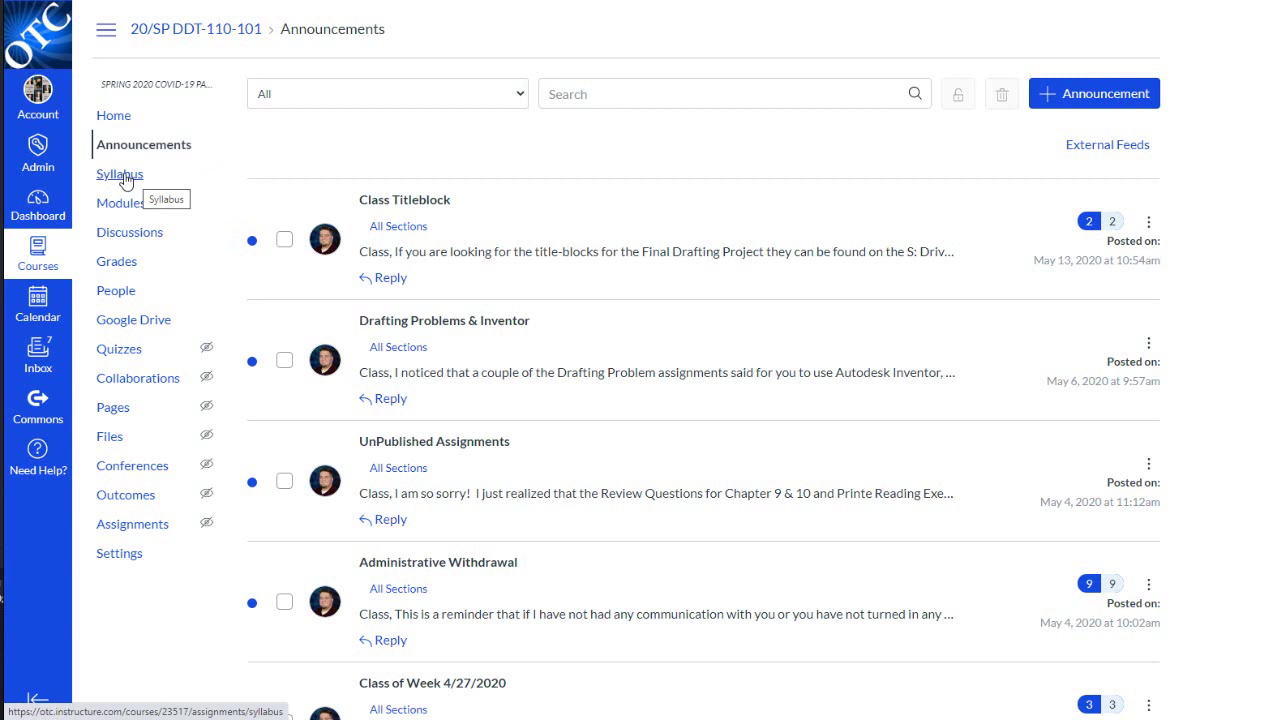
{"action": "left_click", "coordinate": [122, 176]}
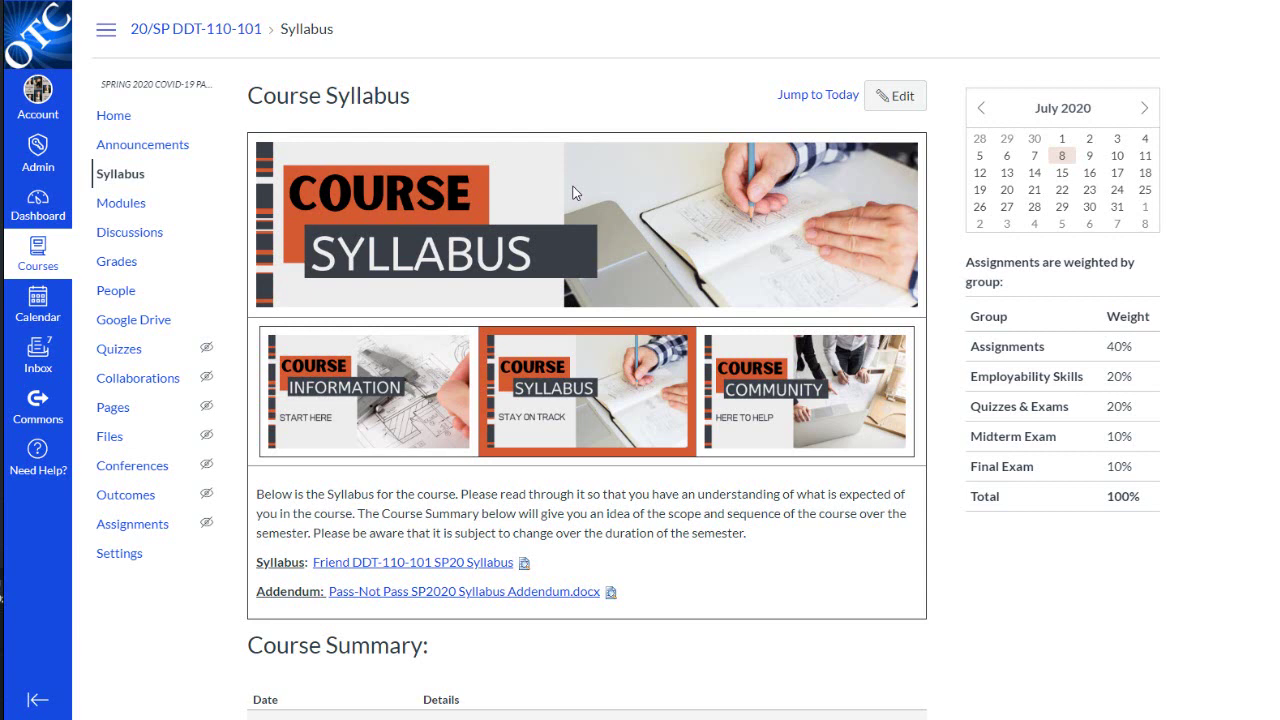
Open the Drafting & Design: Chapter 9: Dimensioning Fundamentals page from Module 1 and preview its Ch09-1.ppsx PowerPoint.
{"action": "left_click", "coordinate": [128, 208]}
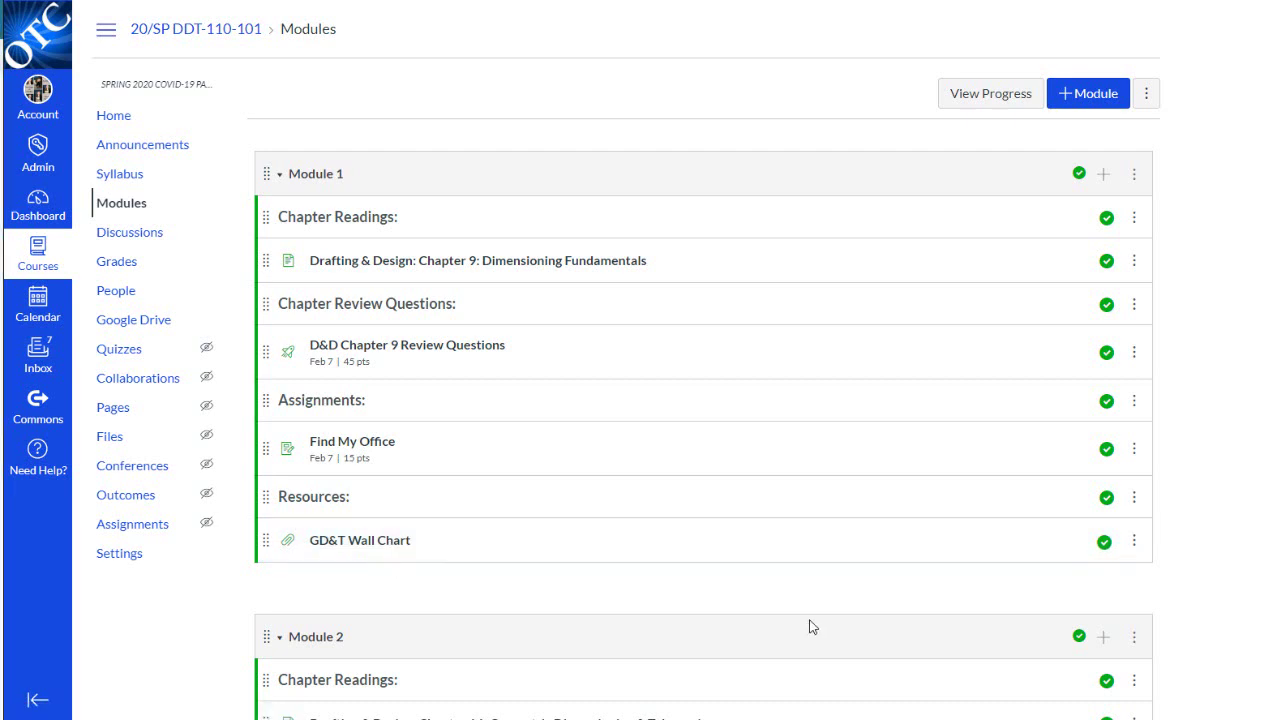
{"action": "left_click", "coordinate": [347, 261]}
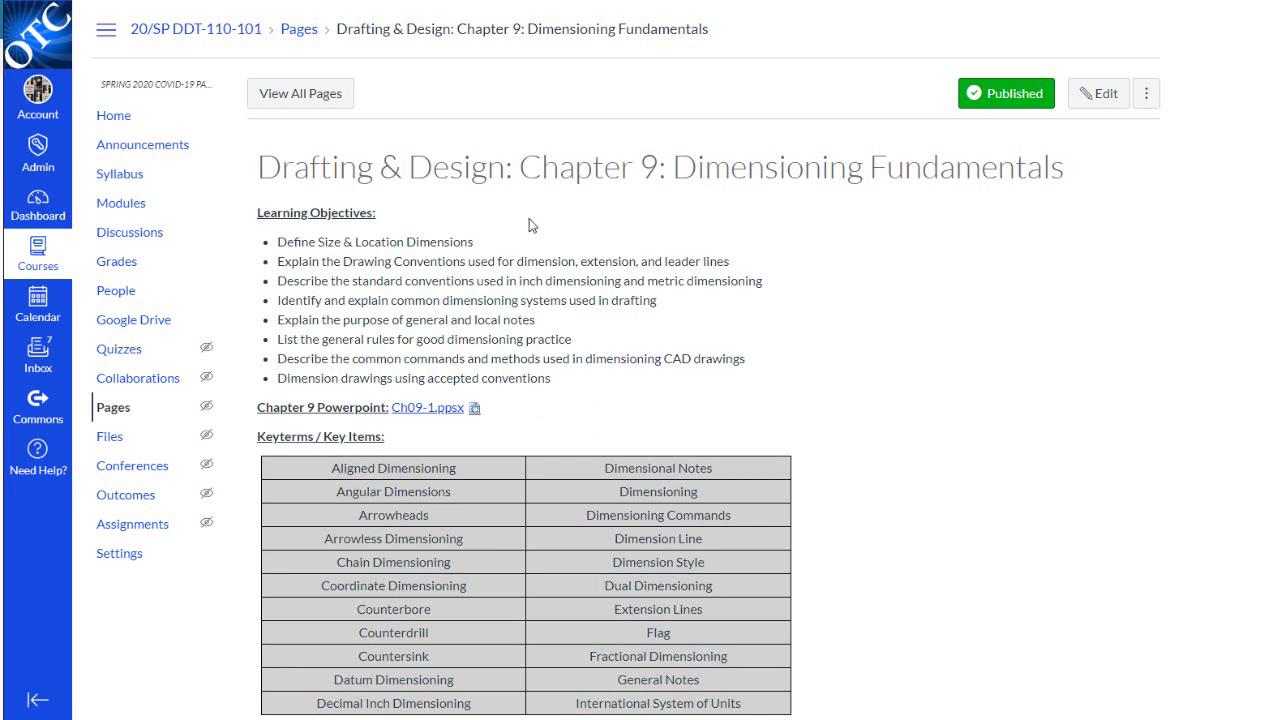
{"action": "left_click", "coordinate": [472, 410]}
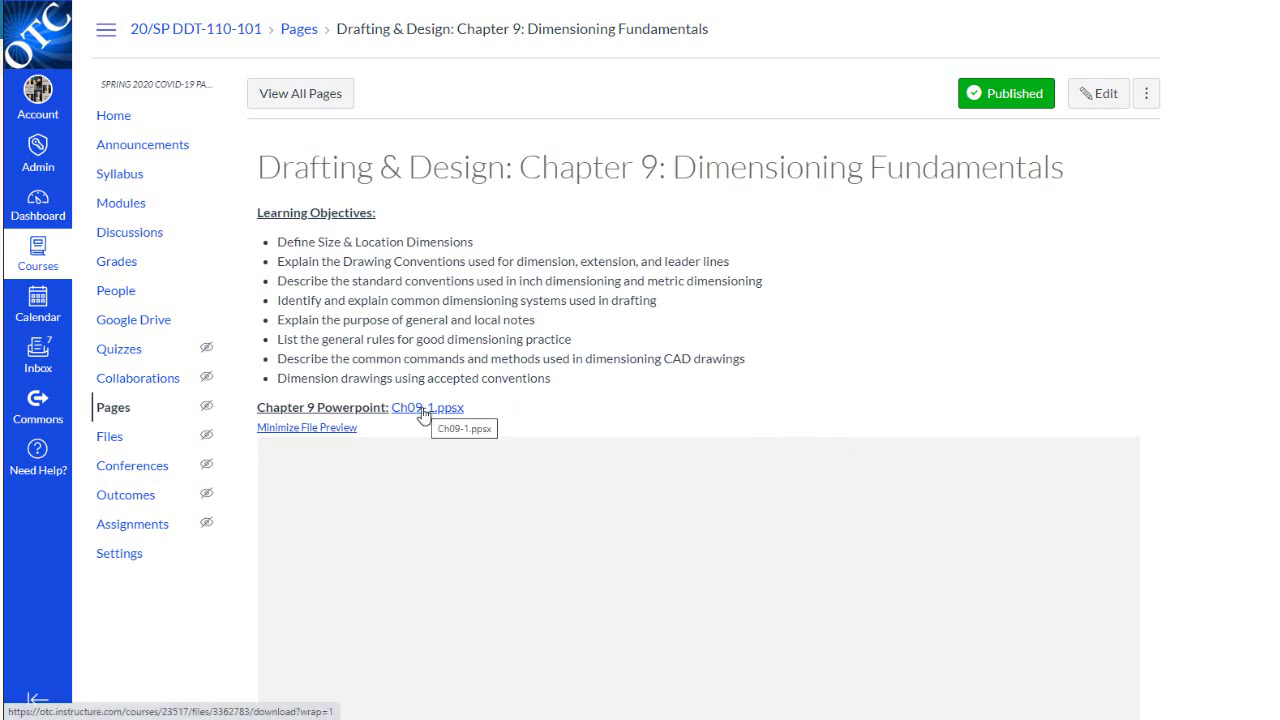
{"action": "scroll", "coordinate": [1218, 580], "scroll_direction": "down", "scroll_amount": 10}
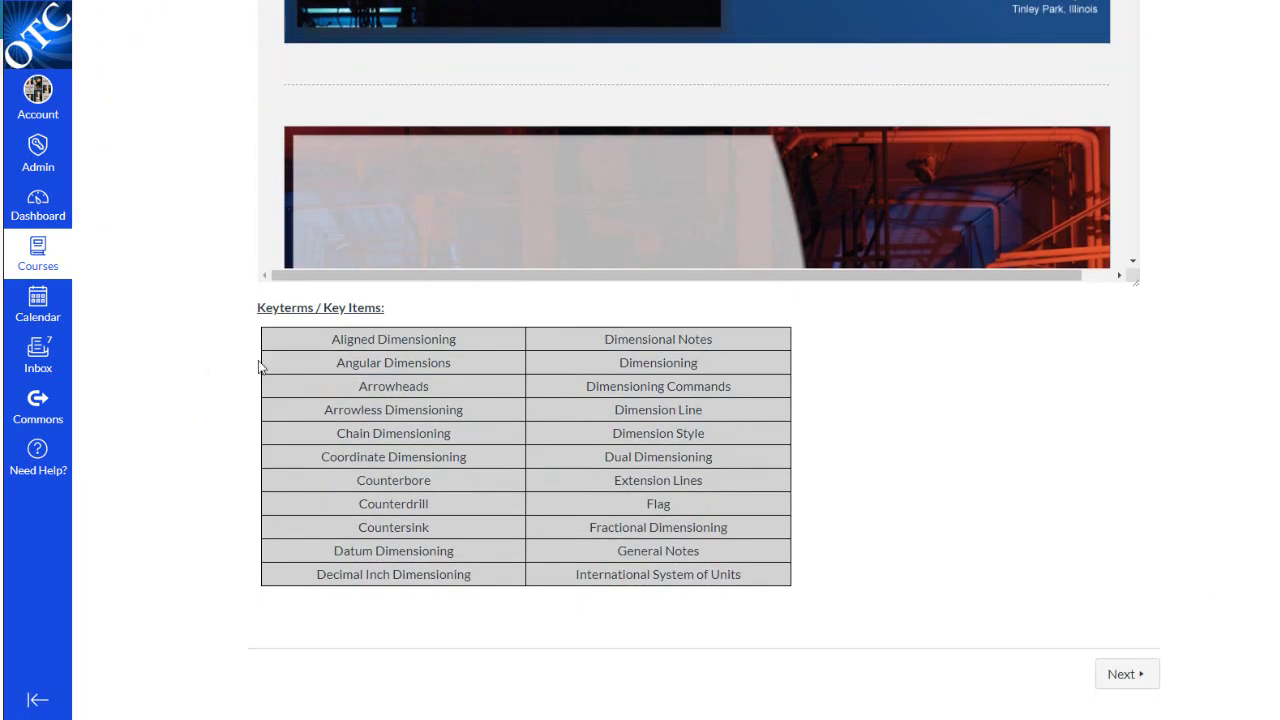
Look through the GD&T Wall Chart.pdf resource from Module 1 and download the file.
{"action": "left_click", "coordinate": [1128, 675]}
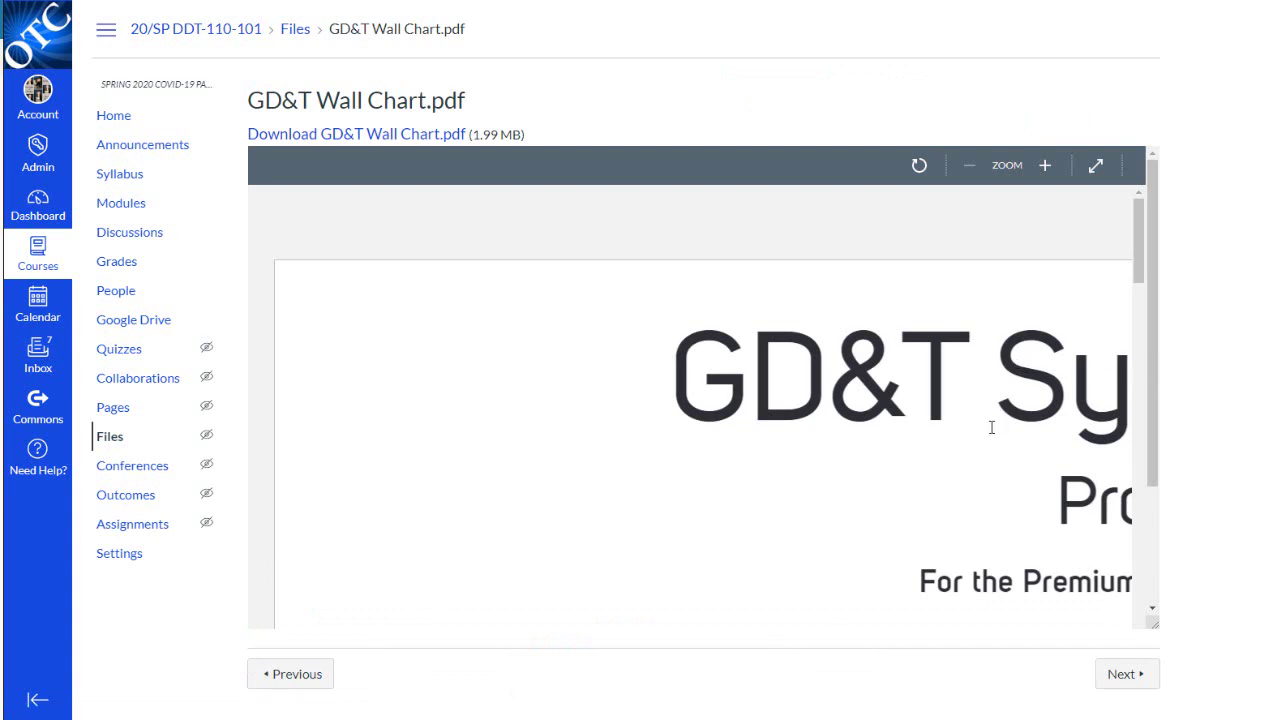
{"action": "scroll", "coordinate": [985, 422], "scroll_direction": "down", "scroll_amount": 10}
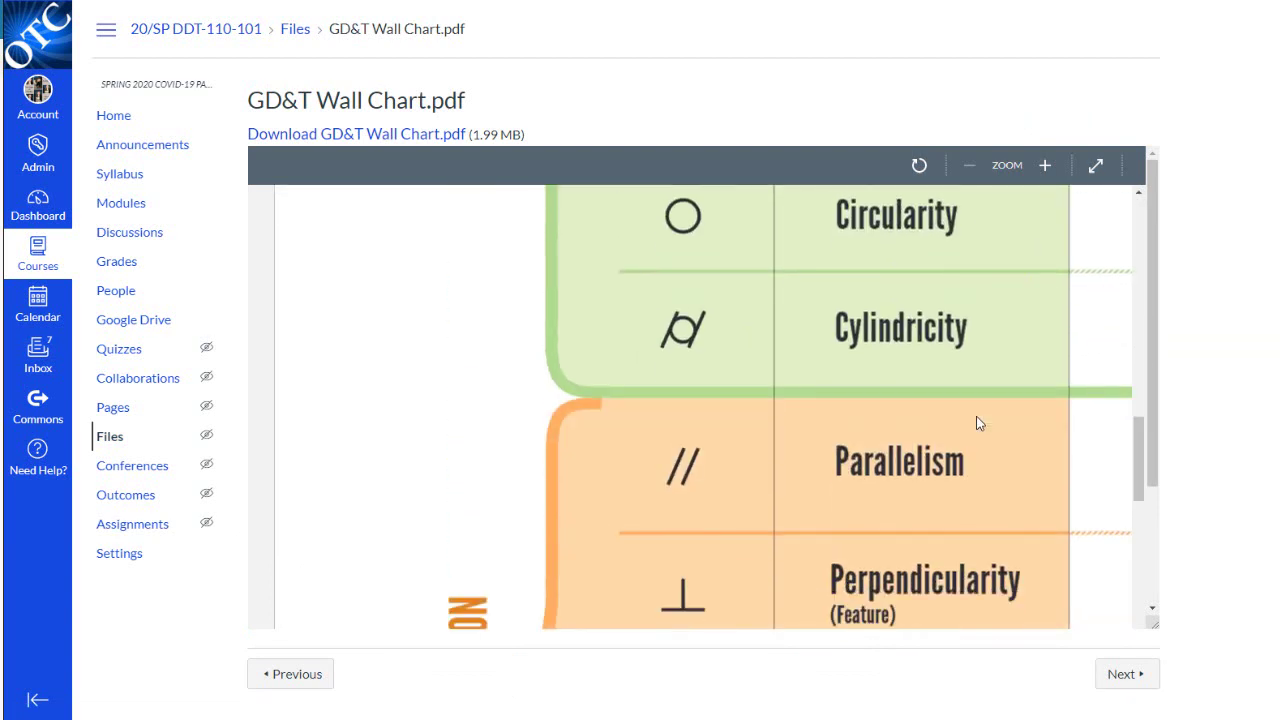
{"action": "scroll", "coordinate": [977, 424], "scroll_direction": "down", "scroll_amount": 5}
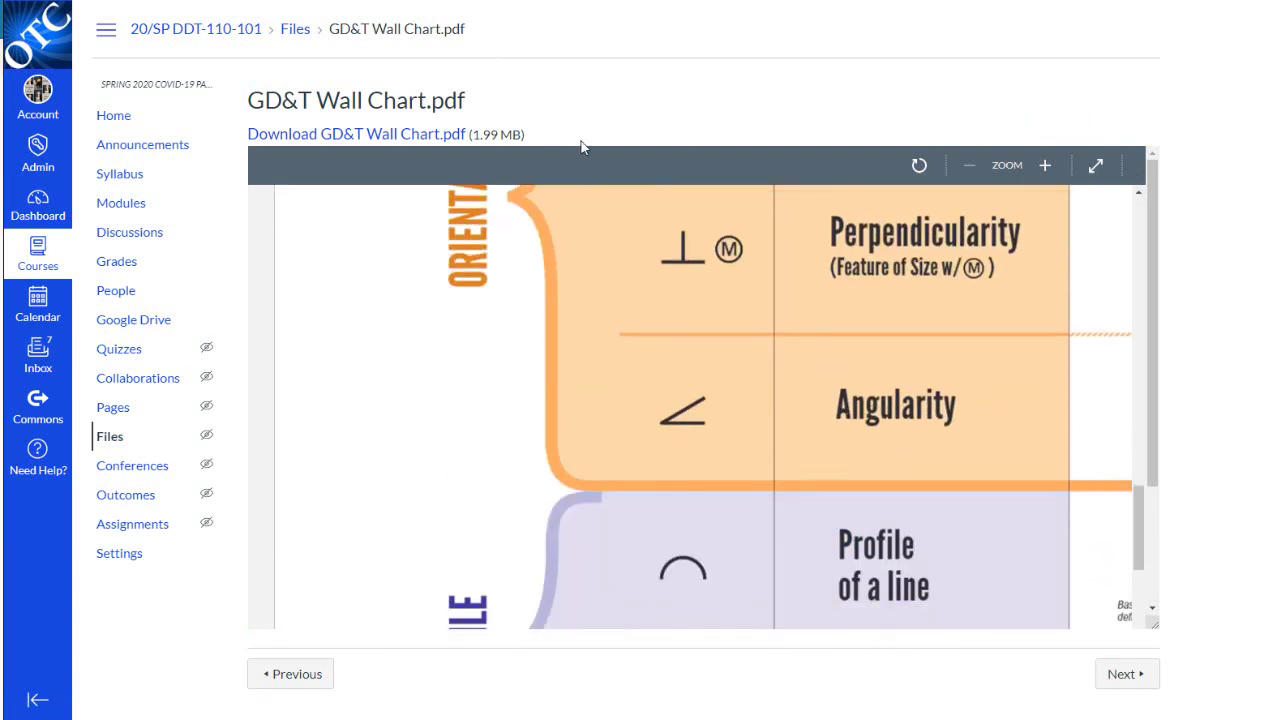
{"action": "left_click", "coordinate": [405, 140]}
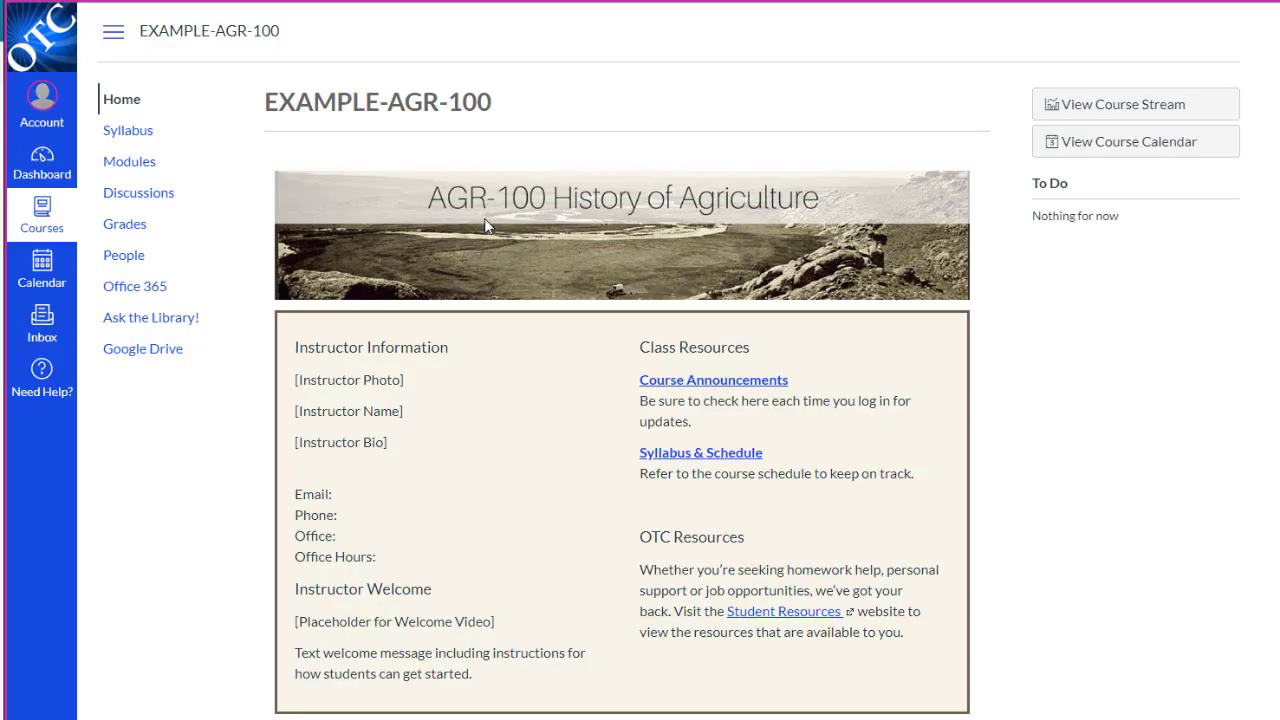
Open the A Day in the Life assignment from Module 1: Native America in EXAMPLE-AGR-100 and start a submission.
{"action": "left_click", "coordinate": [133, 170]}
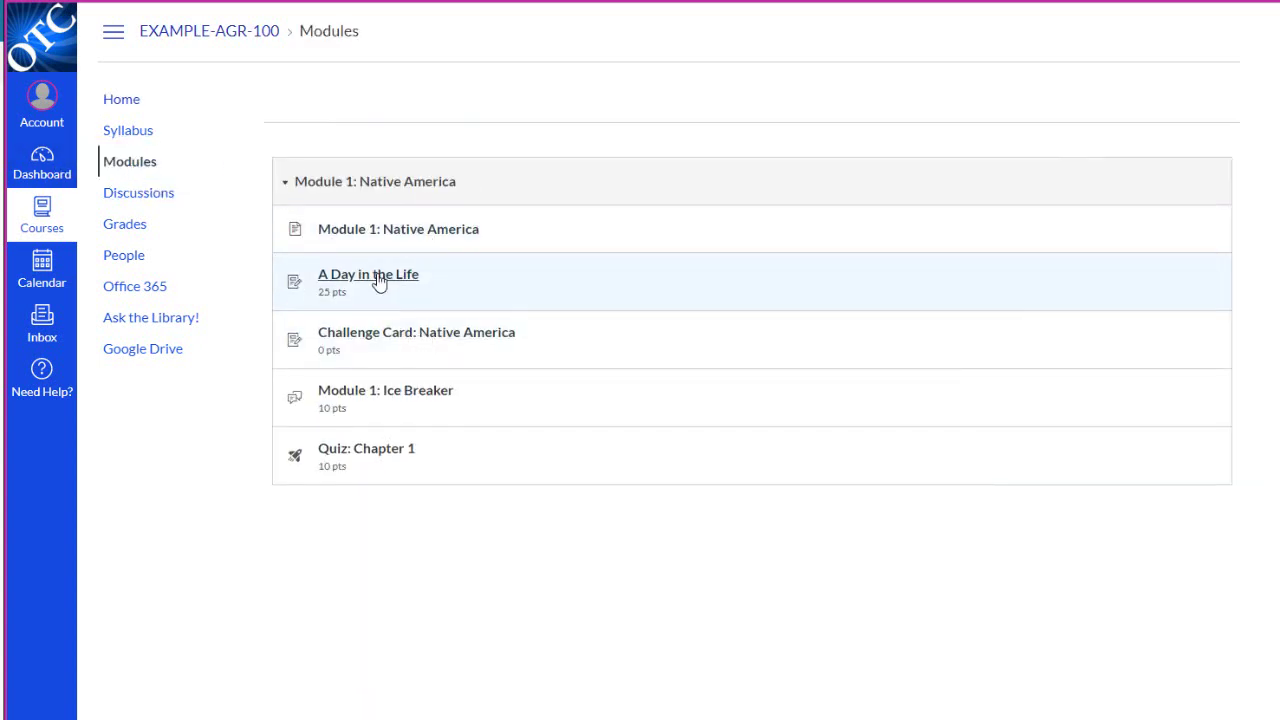
{"action": "left_click", "coordinate": [378, 280]}
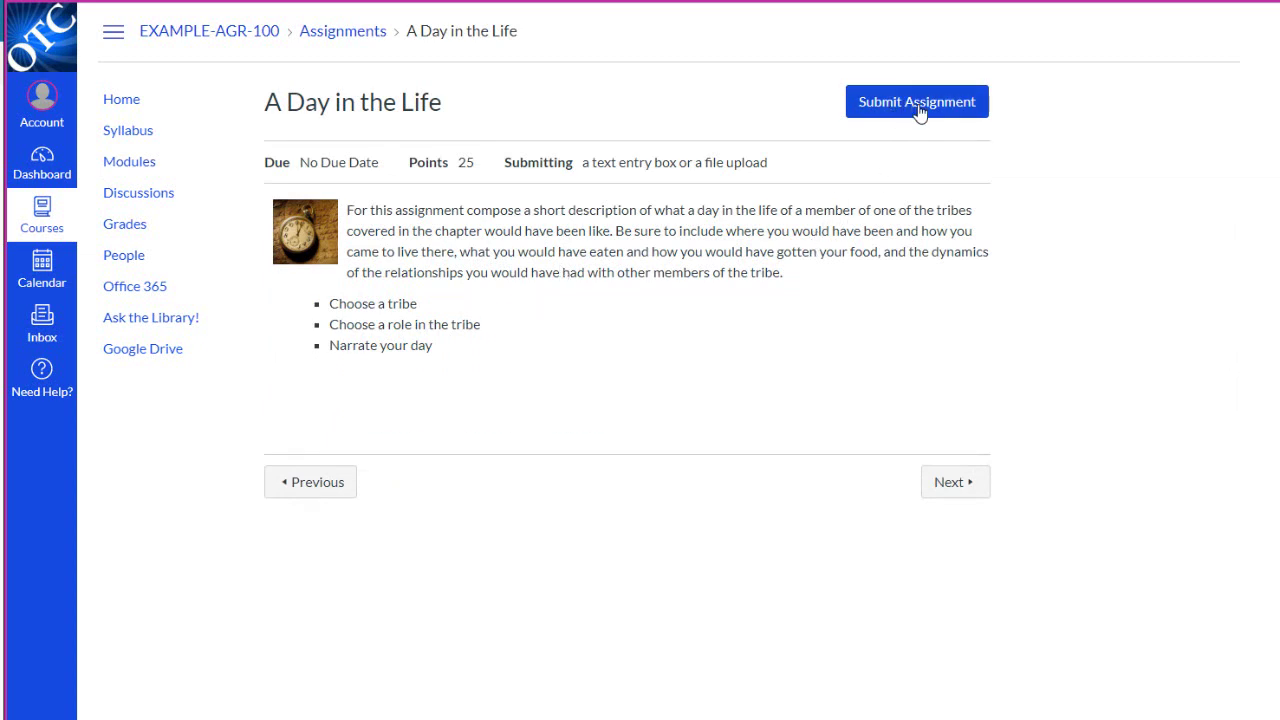
{"action": "left_click", "coordinate": [917, 102]}
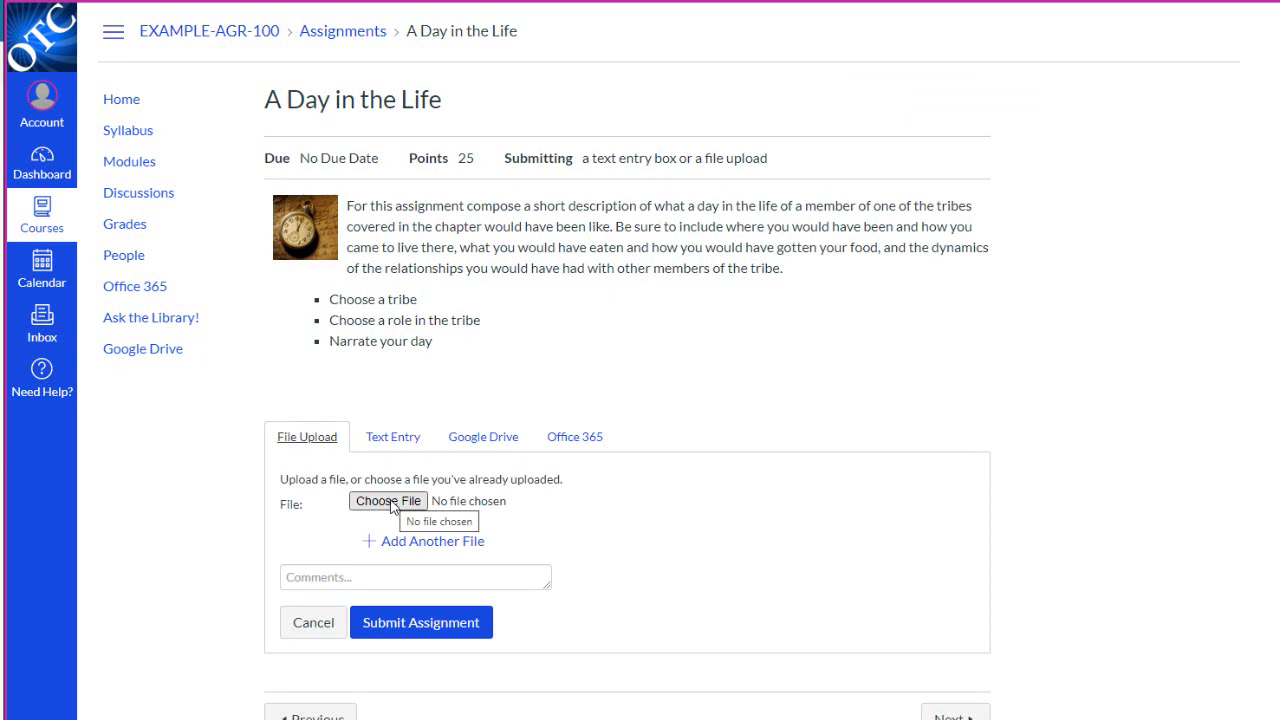
Attach Sample File from the Samples folder to the submission and add the comment "I really enjoyed this assignment!".
{"action": "left_click", "coordinate": [390, 502]}
{"action": "left_click", "coordinate": [338, 226]}
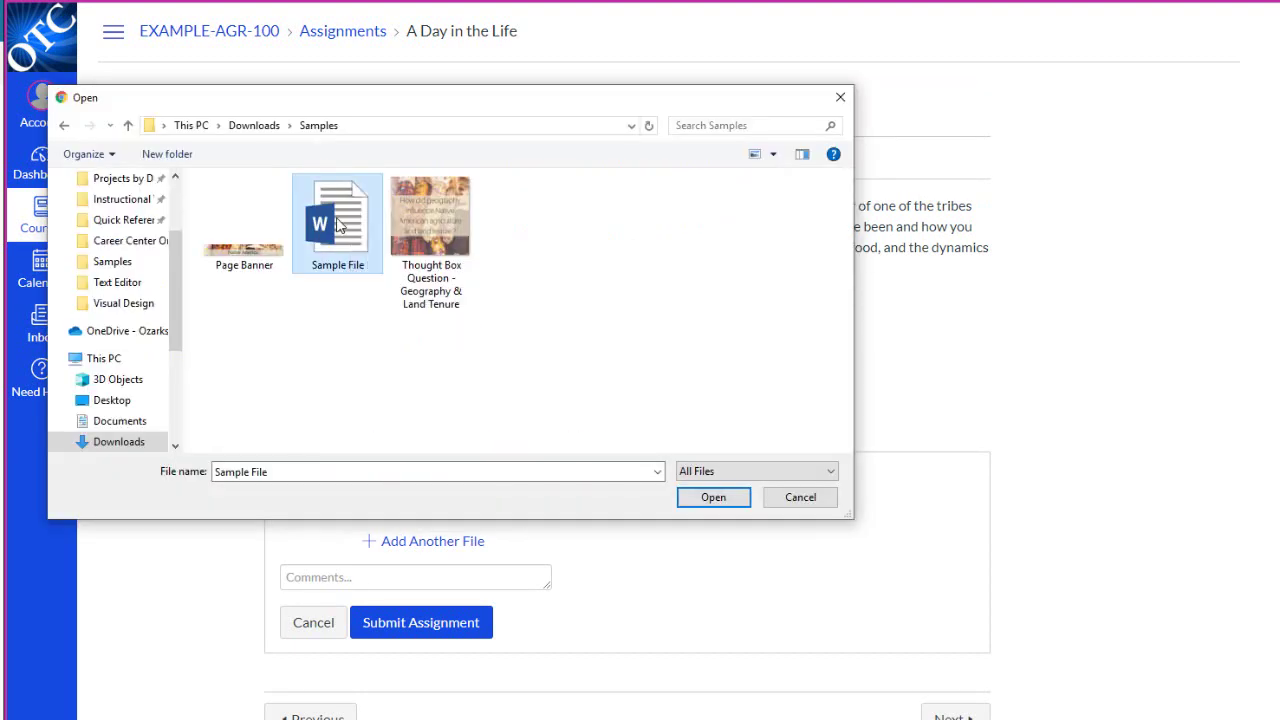
{"action": "left_click", "coordinate": [713, 499]}
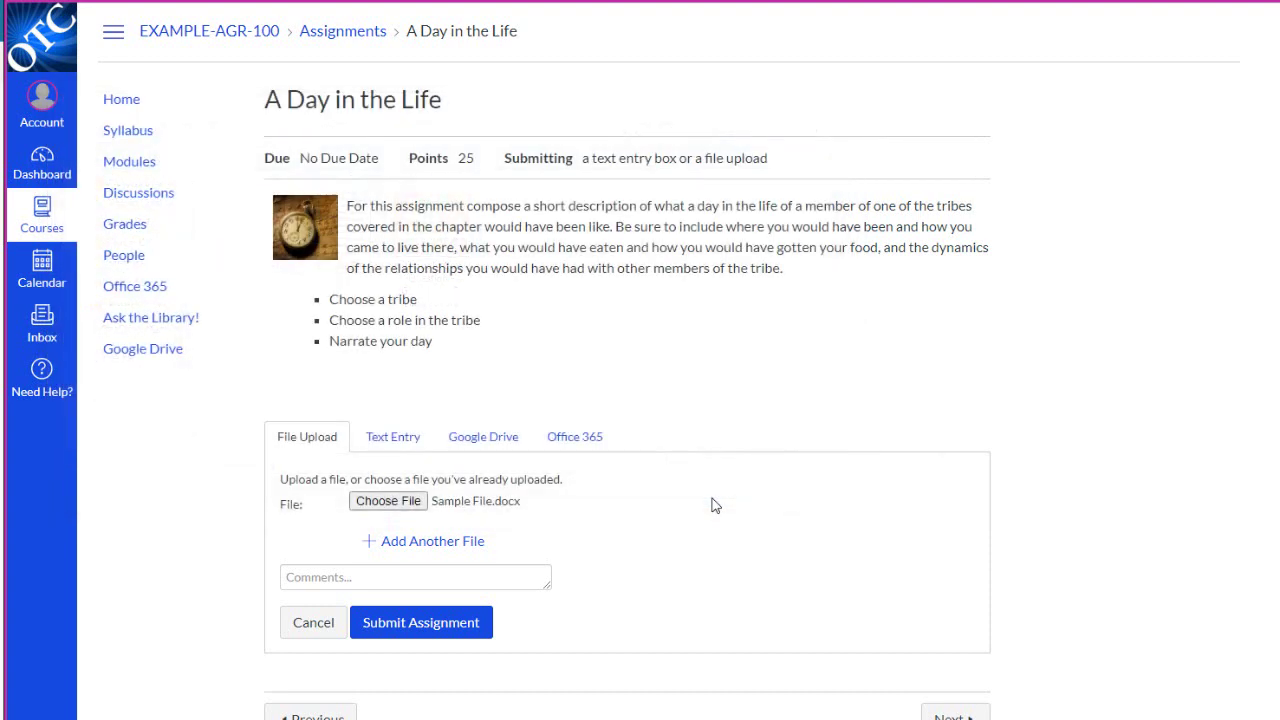
{"action": "left_click", "coordinate": [367, 576]}
{"action": "type", "text": "I really enjoyed this assignment!"}
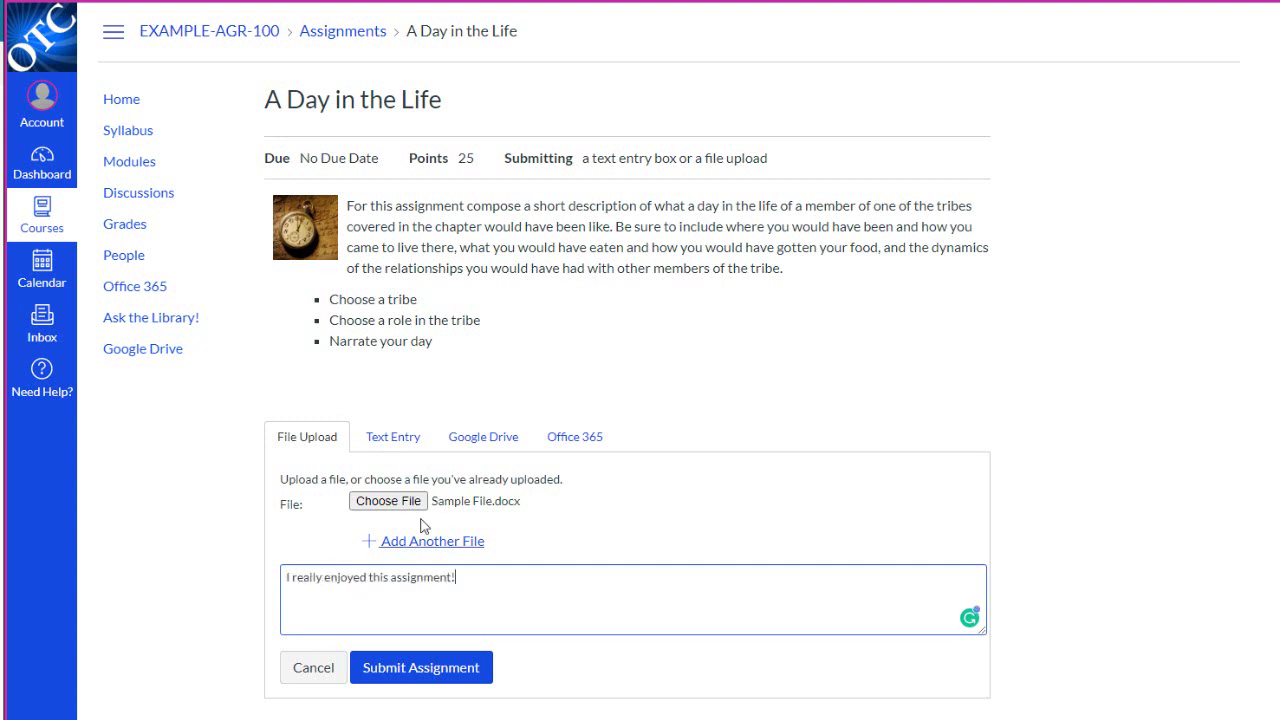
Attach Sample File as a second upload and submit the A Day in the Life assignment.
{"action": "left_click", "coordinate": [428, 543]}
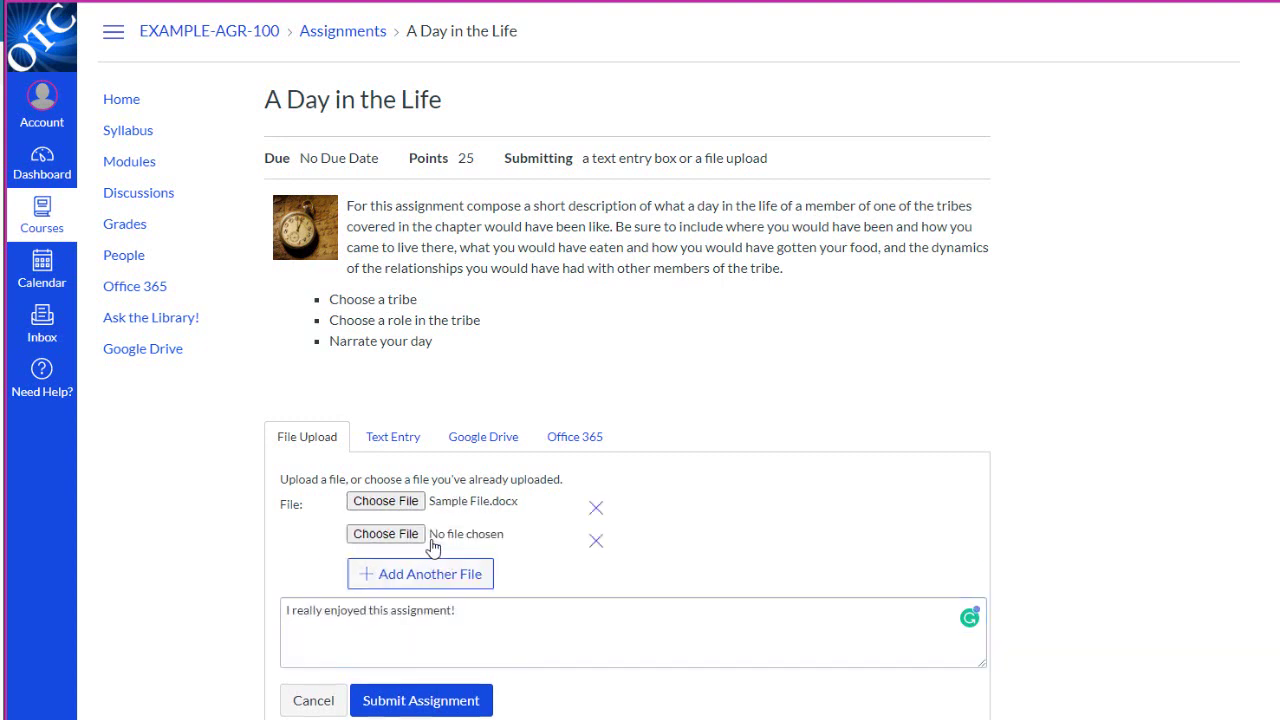
{"action": "left_click", "coordinate": [398, 538]}
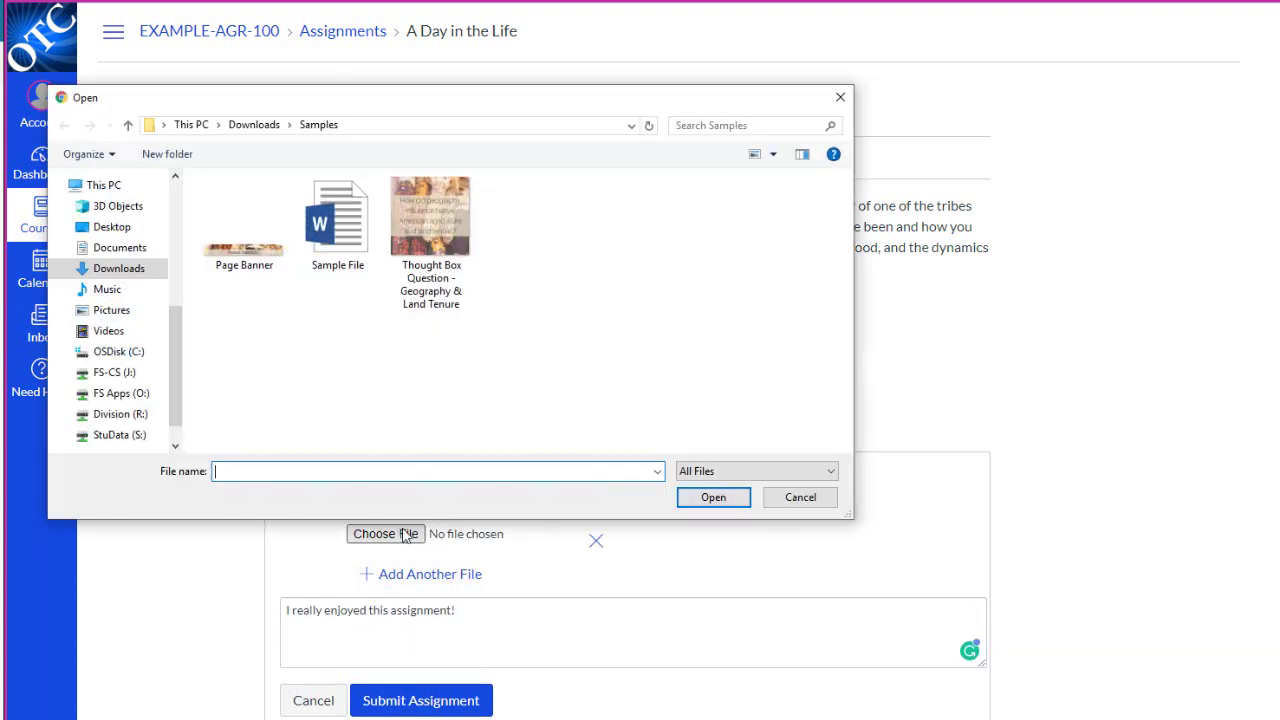
{"action": "left_click", "coordinate": [345, 232]}
{"action": "left_click", "coordinate": [718, 502]}
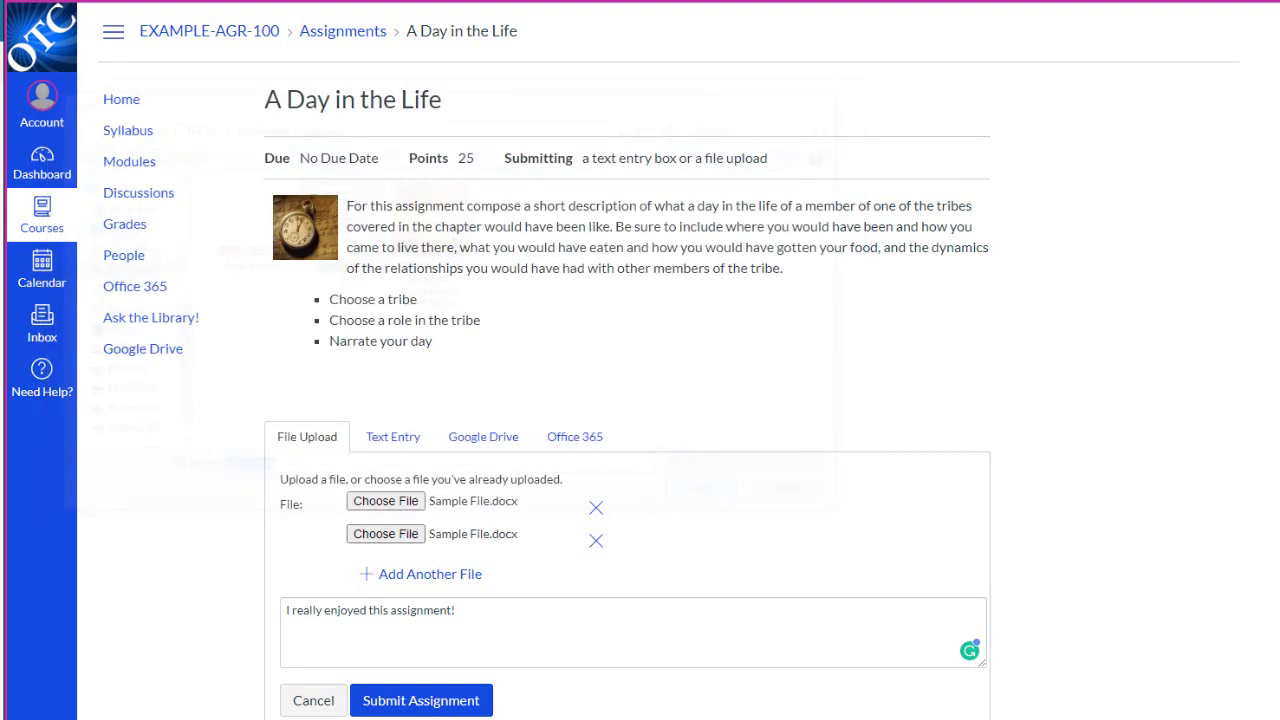
{"action": "left_click", "coordinate": [433, 703]}
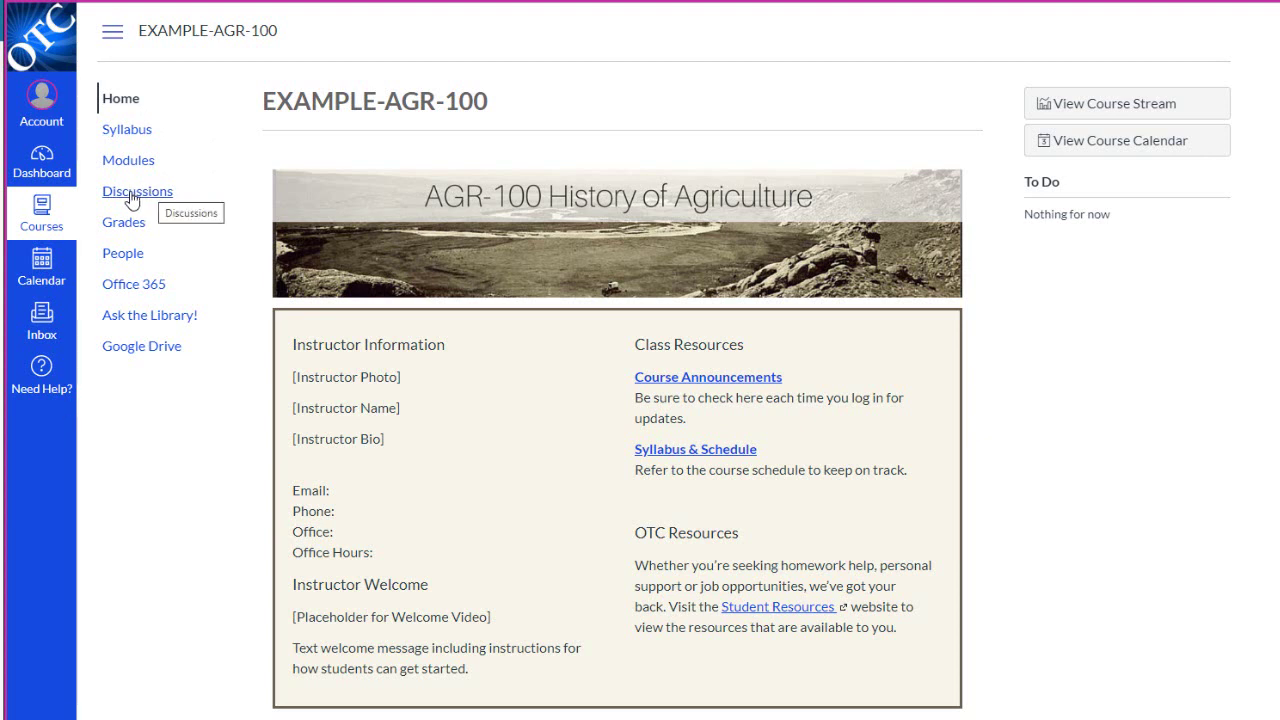
Post a reply to the Native America Discussion about the negative effect on Indian civilization of passing New World agricultural methods to European settlers.
{"action": "left_click", "coordinate": [132, 198]}
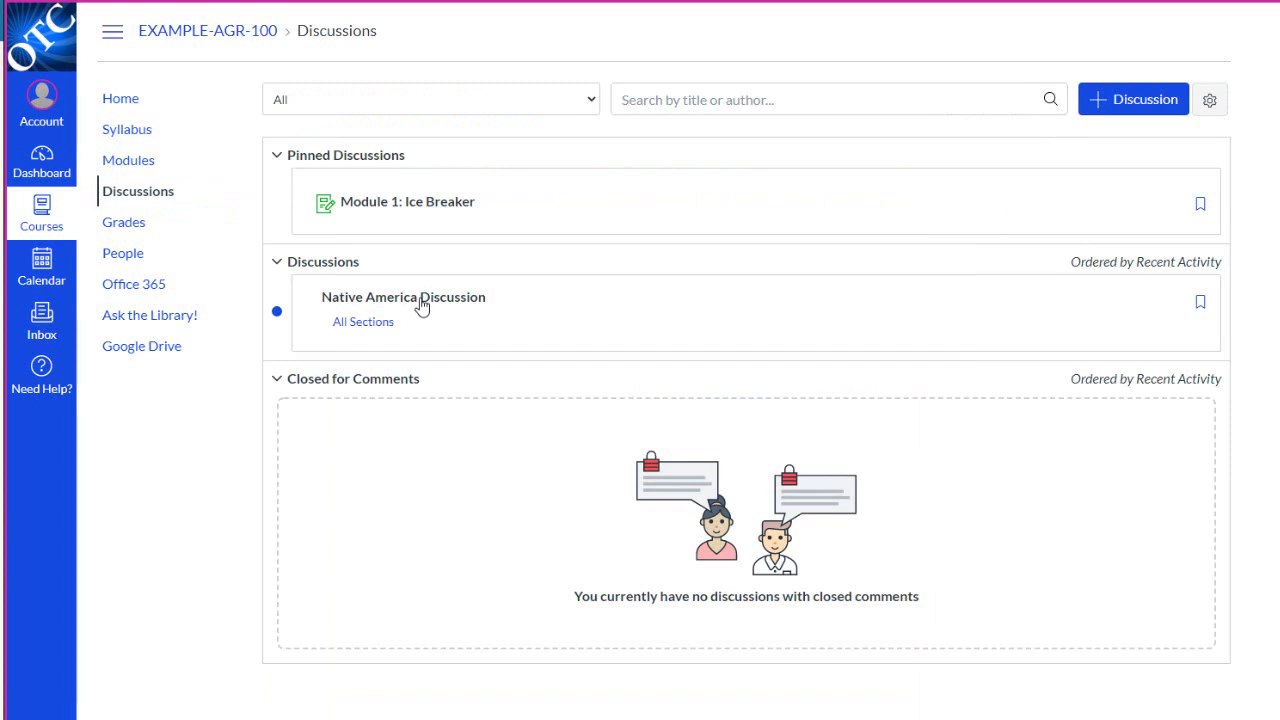
{"action": "left_click", "coordinate": [421, 305]}
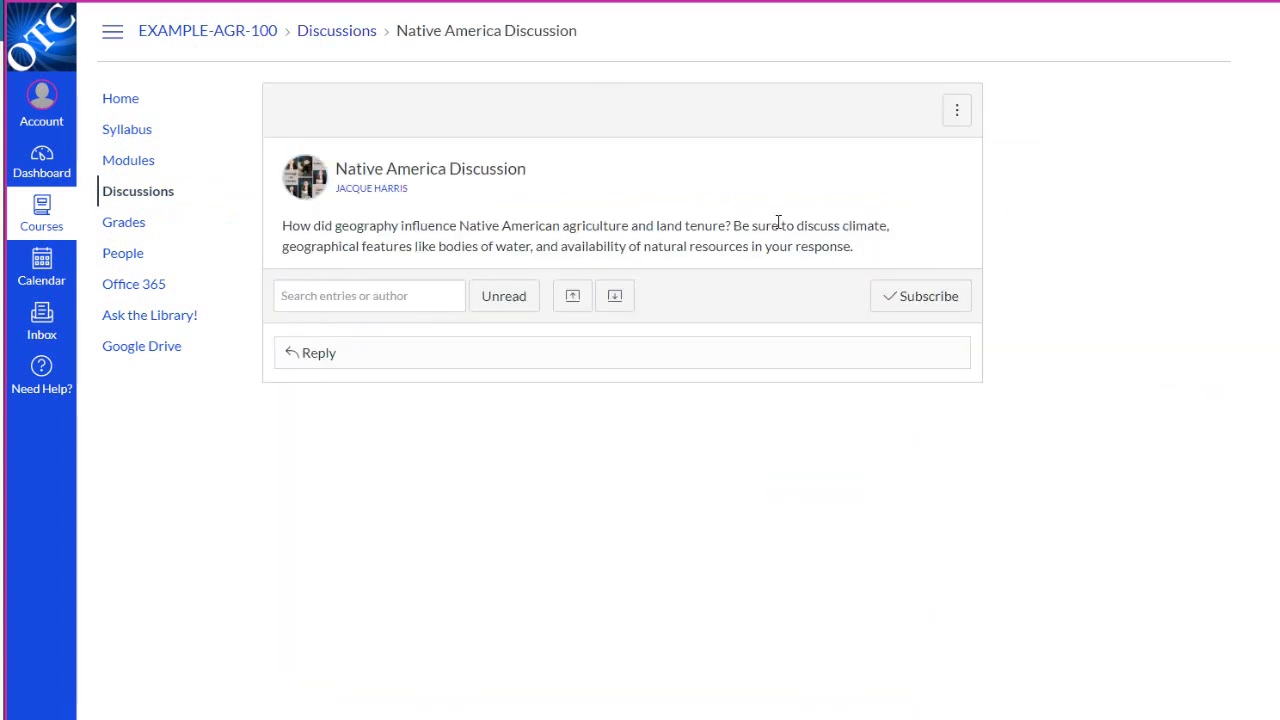
{"action": "left_click", "coordinate": [326, 353]}
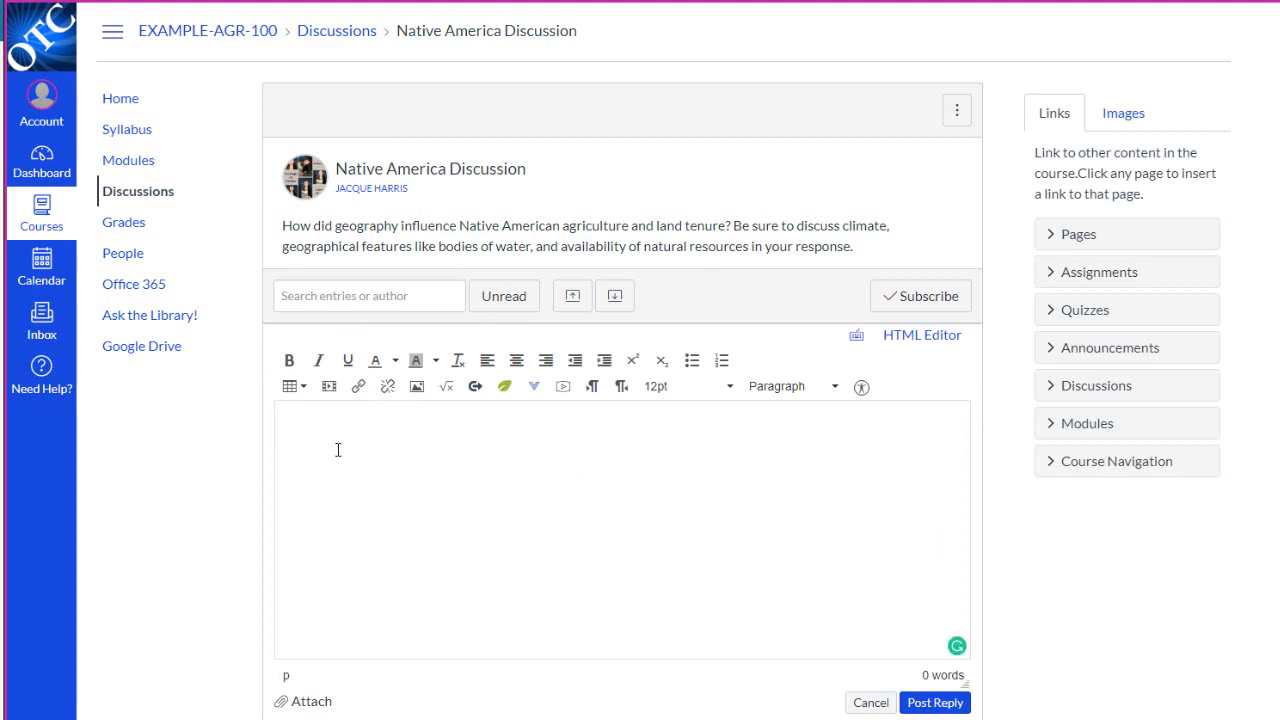
{"action": "type", "text": "The transmission of New World agricultural methods from the Indians to European settlers eventually had a negative effect on Indian civilization.  European immigrants adopted the crops and techniques of the Indians and made agriculture the basis of their economy and these new farmers sought to become commercial farmers as quickly as possible.  Profit-driven agriculture required the use of Indian lands.  As a result, European settlers with their market-oriented agricultural economy and an increasing population seized both community and privately controlled tribal lands.  Therefore, the farming culture of the American Indians began to disintegrate.  As the European immigrant farmers were concerned with economic gain, the Native American farmers could not command the capital, science, technology, and land base necessary to compete effectively.  By the late twentieth century, few American Indians could be considered farmers, a far cry from the time when their ancestors were such skilled agriculturists in North America."}
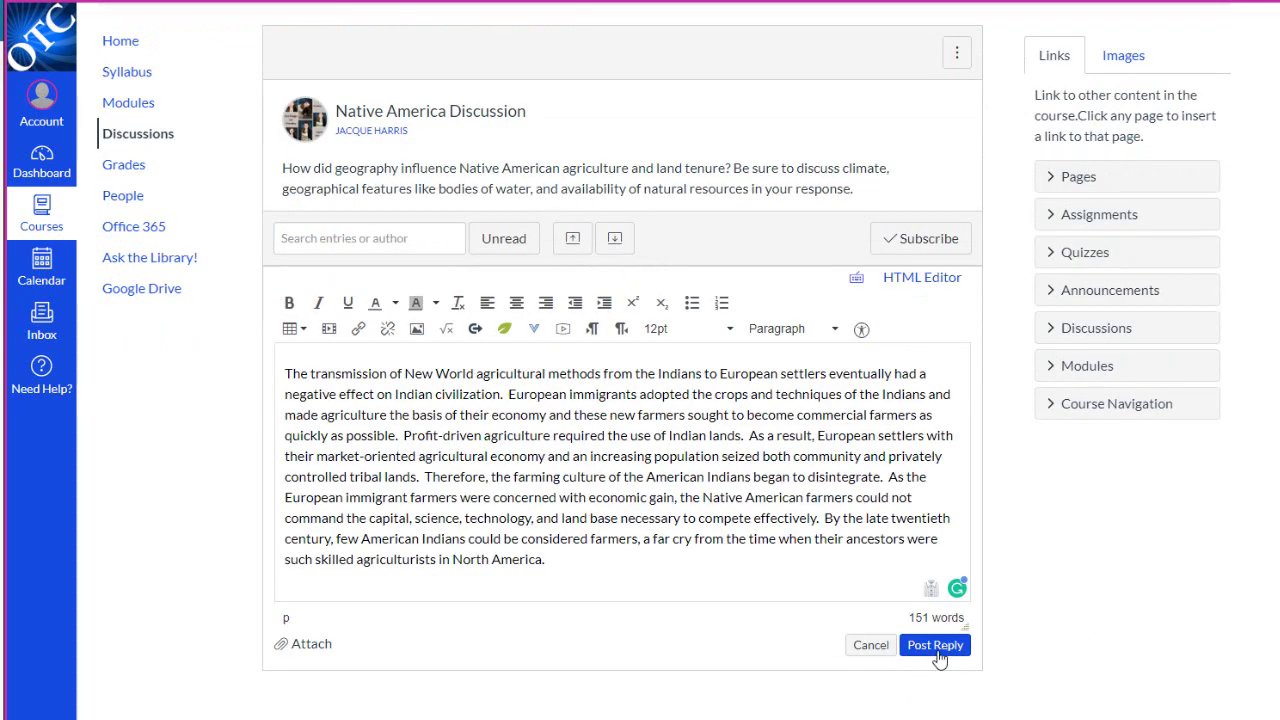
{"action": "left_click", "coordinate": [938, 648]}
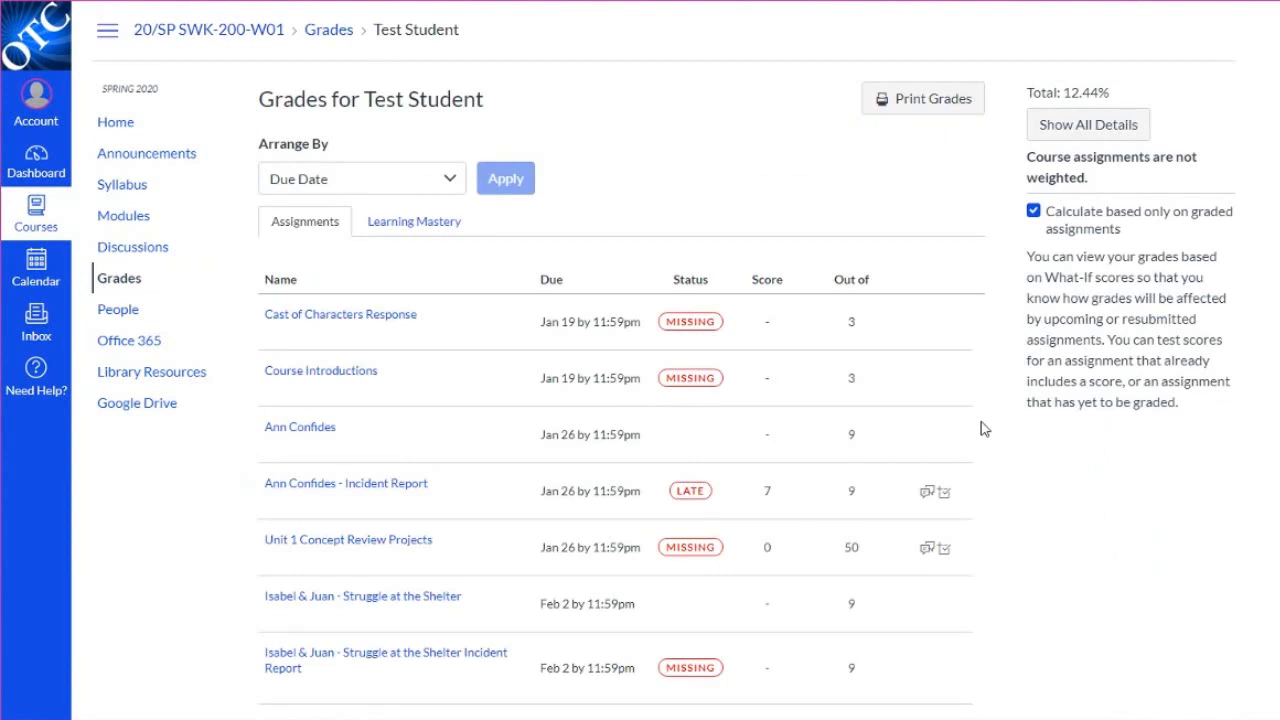
In the SWK-200-W01 grades, read the instructor comment on Ann Confides - Incident Report and open its submission details.
{"action": "left_click", "coordinate": [927, 495]}
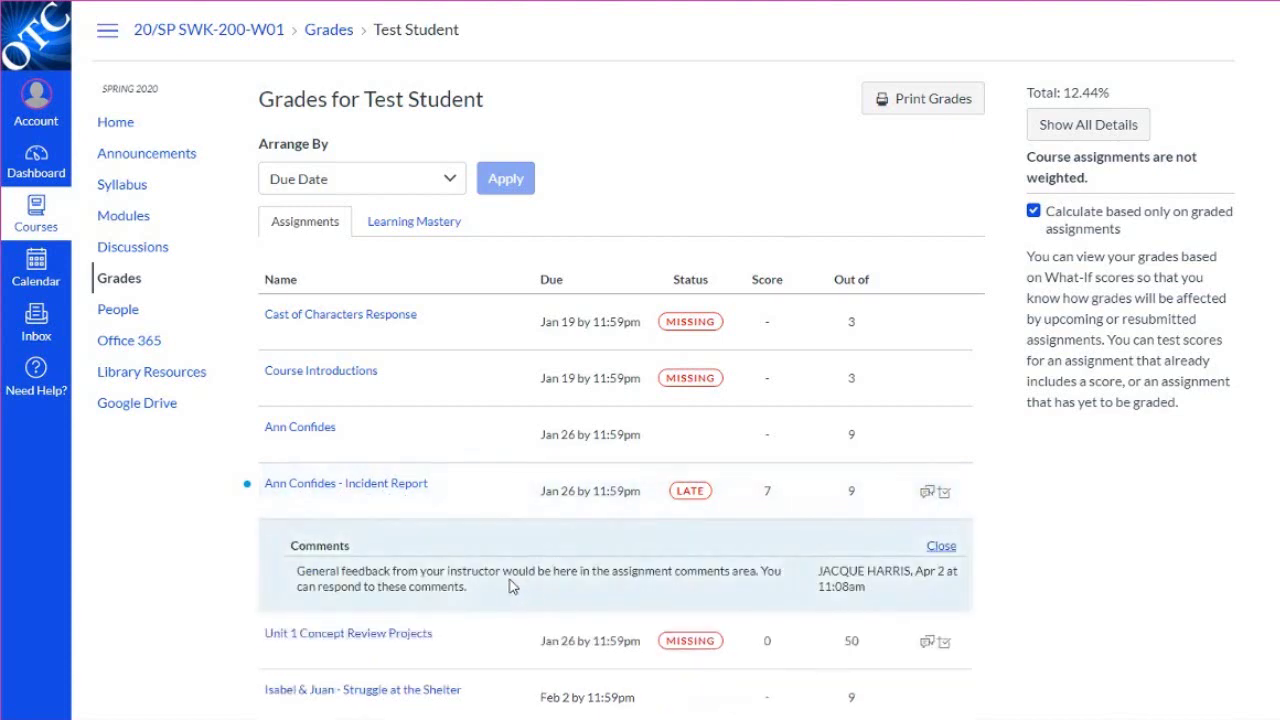
{"action": "scroll", "coordinate": [506, 588], "scroll_direction": "down", "scroll_amount": 1}
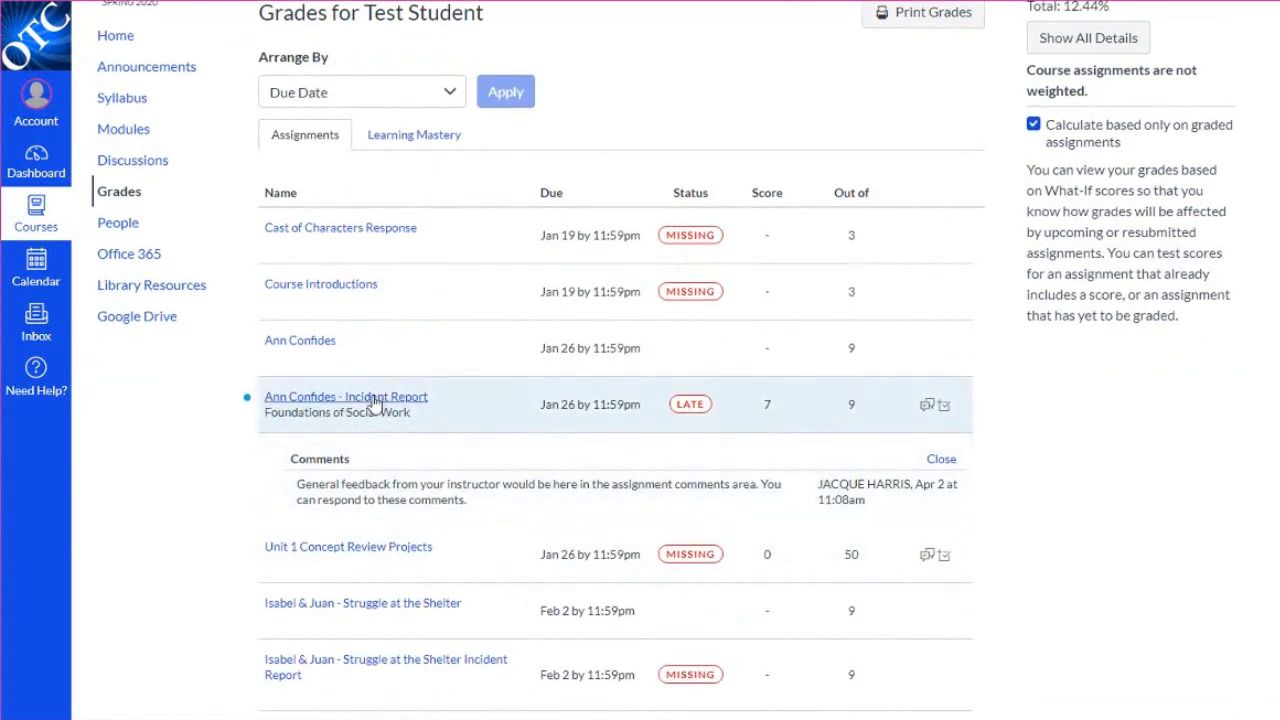
{"action": "left_click", "coordinate": [374, 400]}
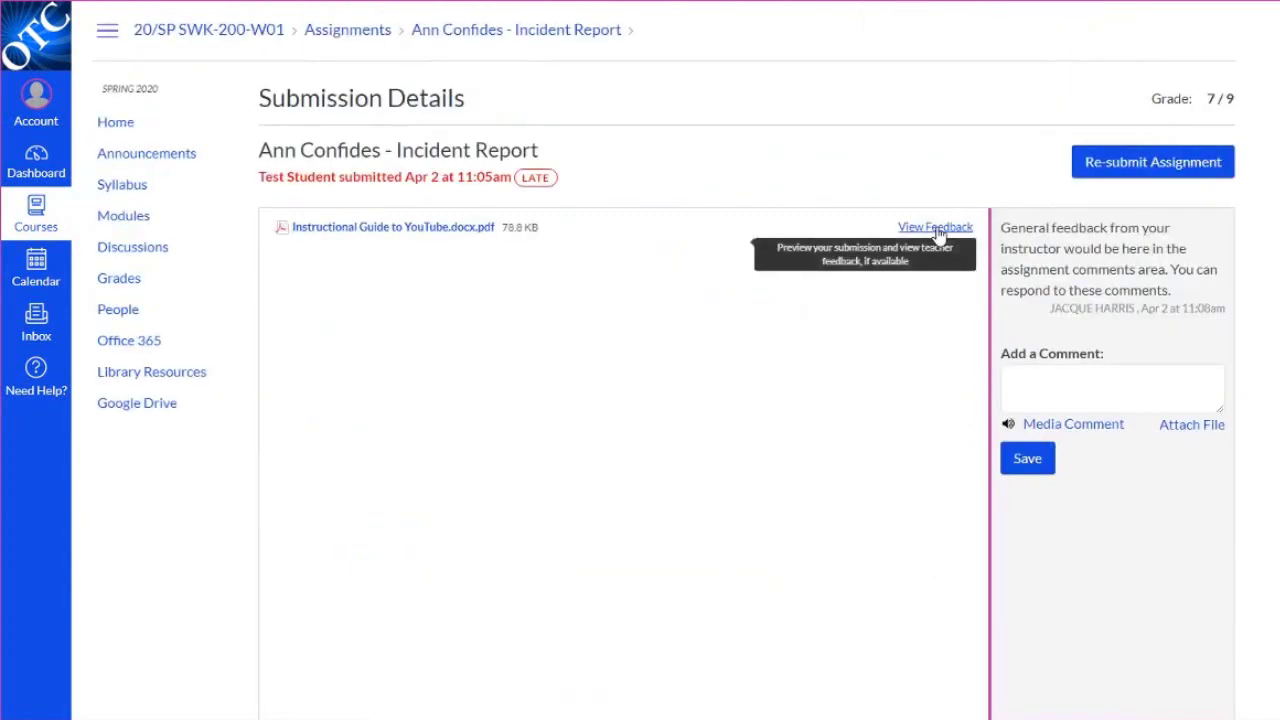
View the instructor's annotations in the submitted Instructional Guide to YouTube document and place the cursor in the comment field for a response.
{"action": "left_click", "coordinate": [937, 229]}
{"action": "scroll", "coordinate": [842, 482], "scroll_direction": "down", "scroll_amount": 1}
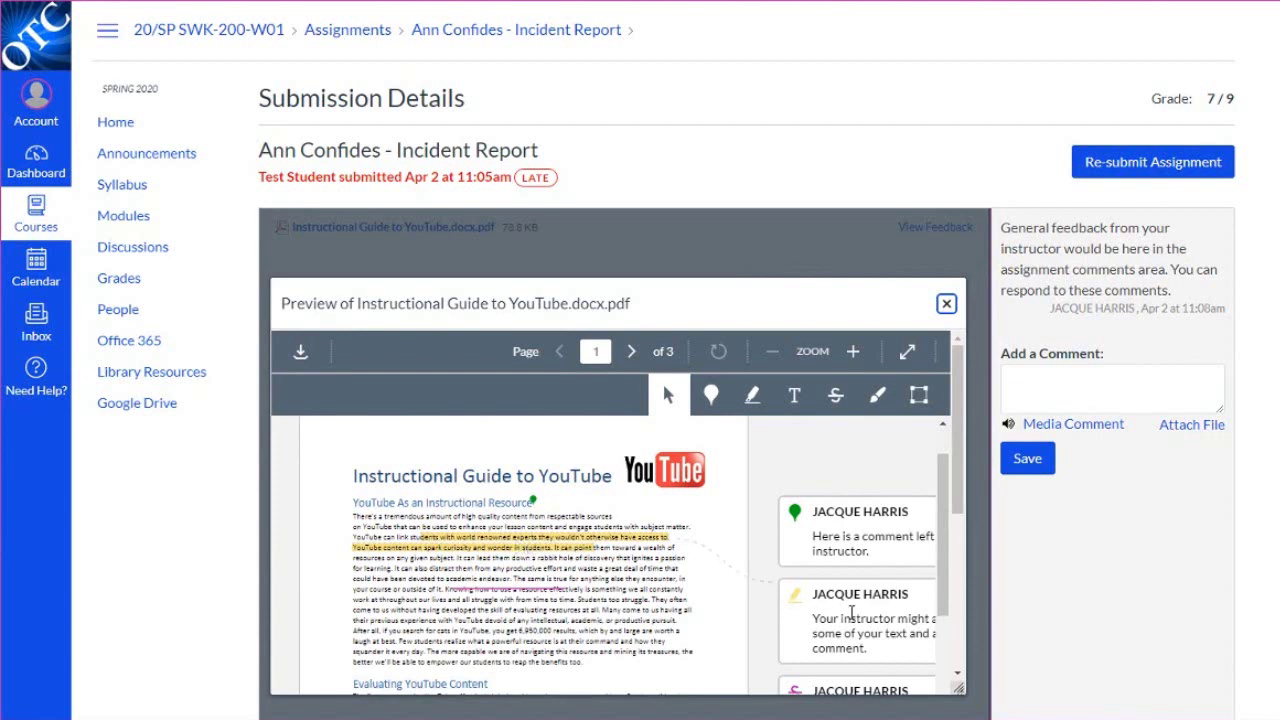
{"action": "scroll", "coordinate": [851, 612], "scroll_direction": "down", "scroll_amount": 1}
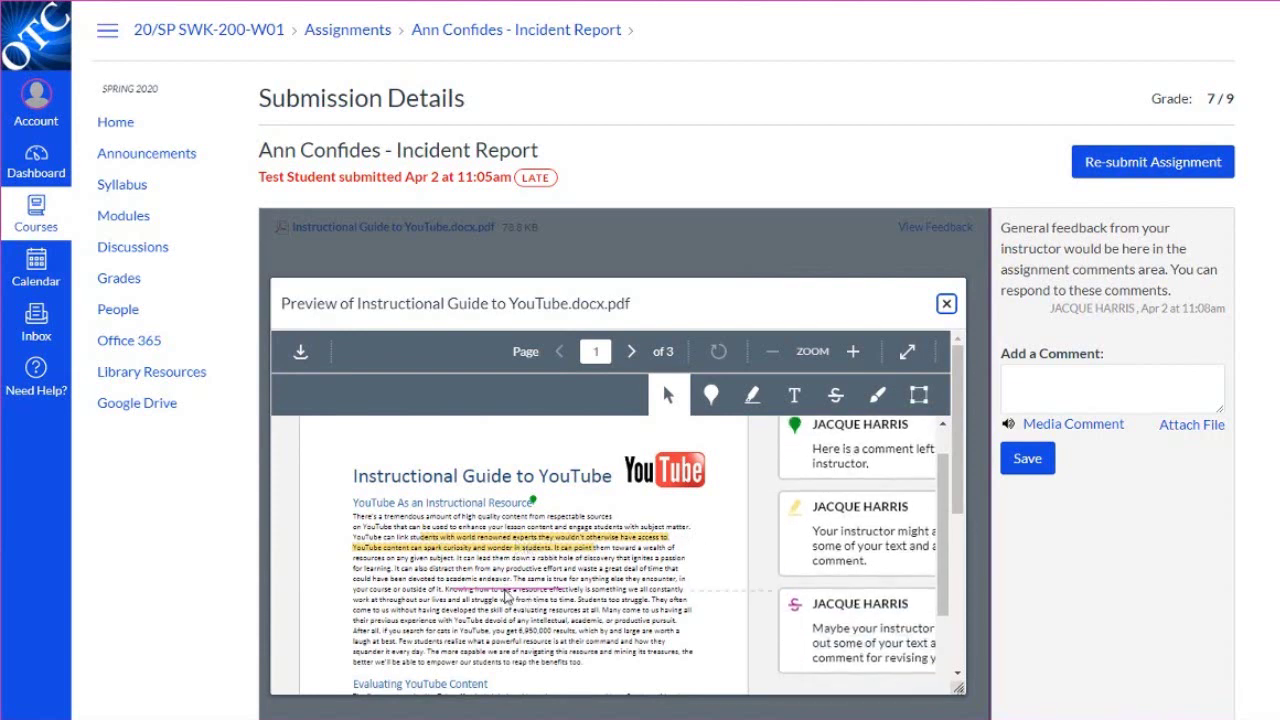
{"action": "scroll", "coordinate": [872, 610], "scroll_direction": "down", "scroll_amount": 1}
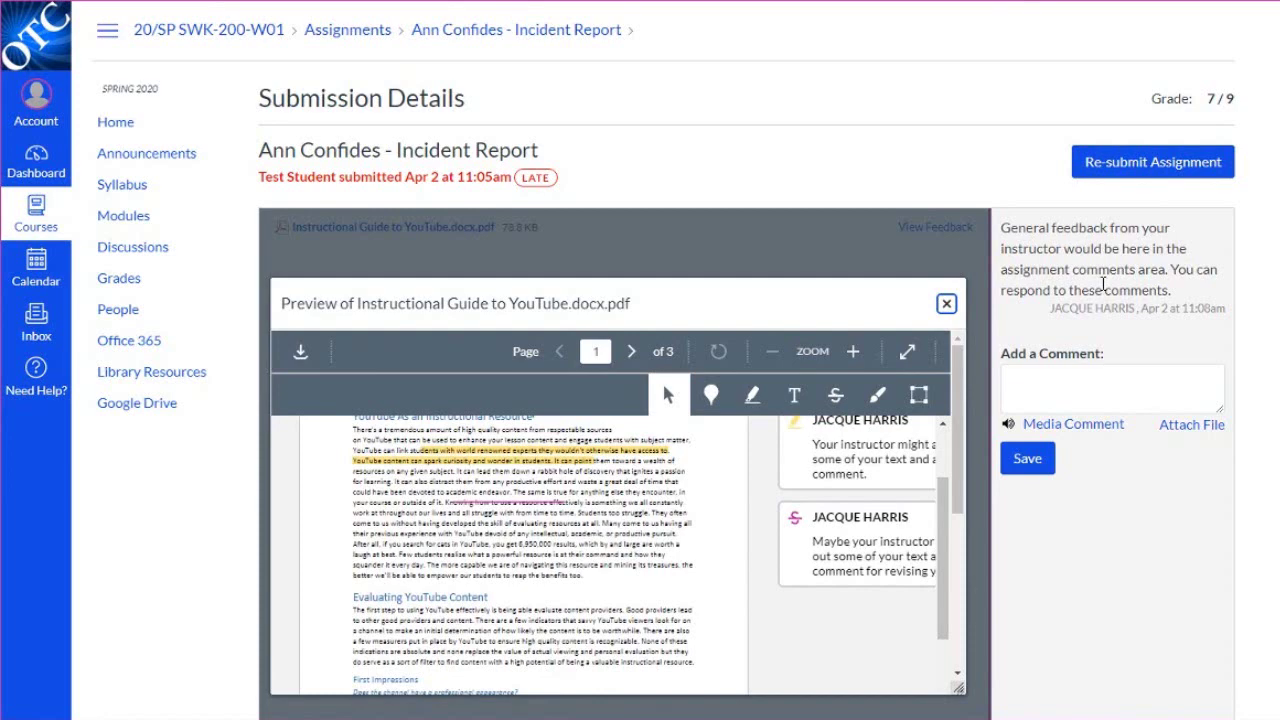
{"action": "left_click", "coordinate": [1089, 380]}
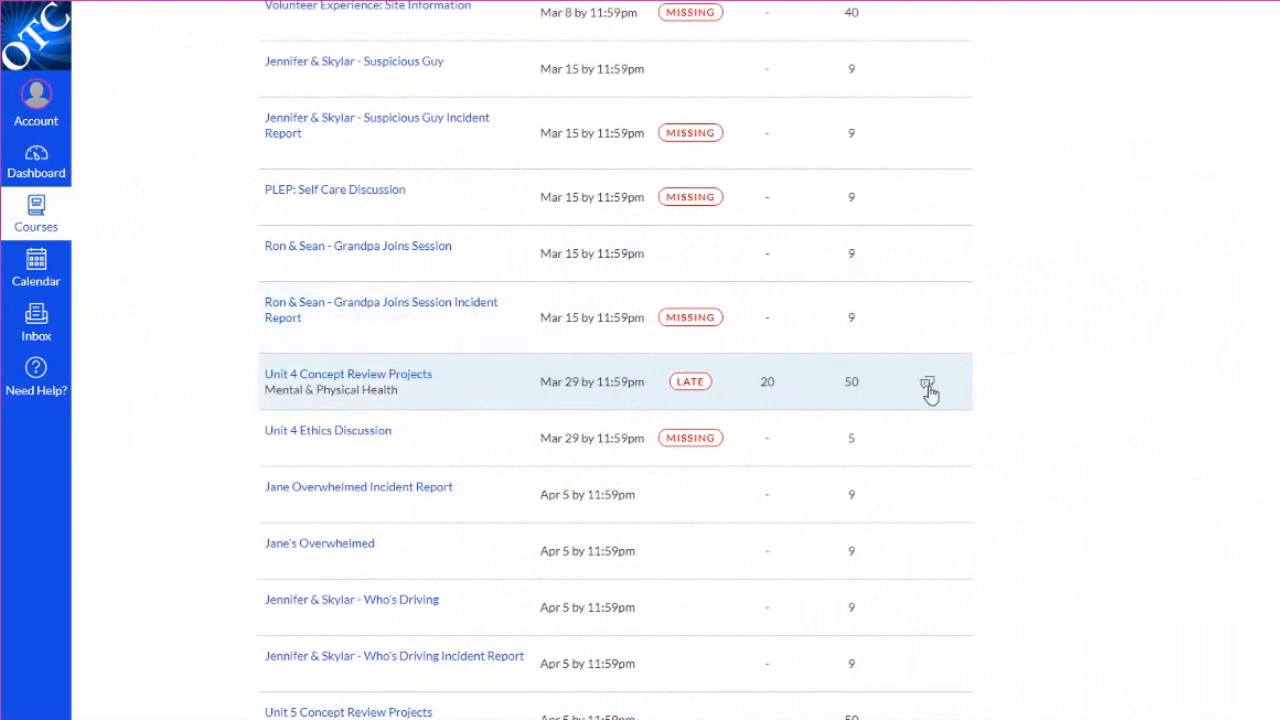
Read the instructor comment on Unit 4 Concept Review Projects and review the feedback on individual questions in its submission details.
{"action": "left_click", "coordinate": [928, 385]}
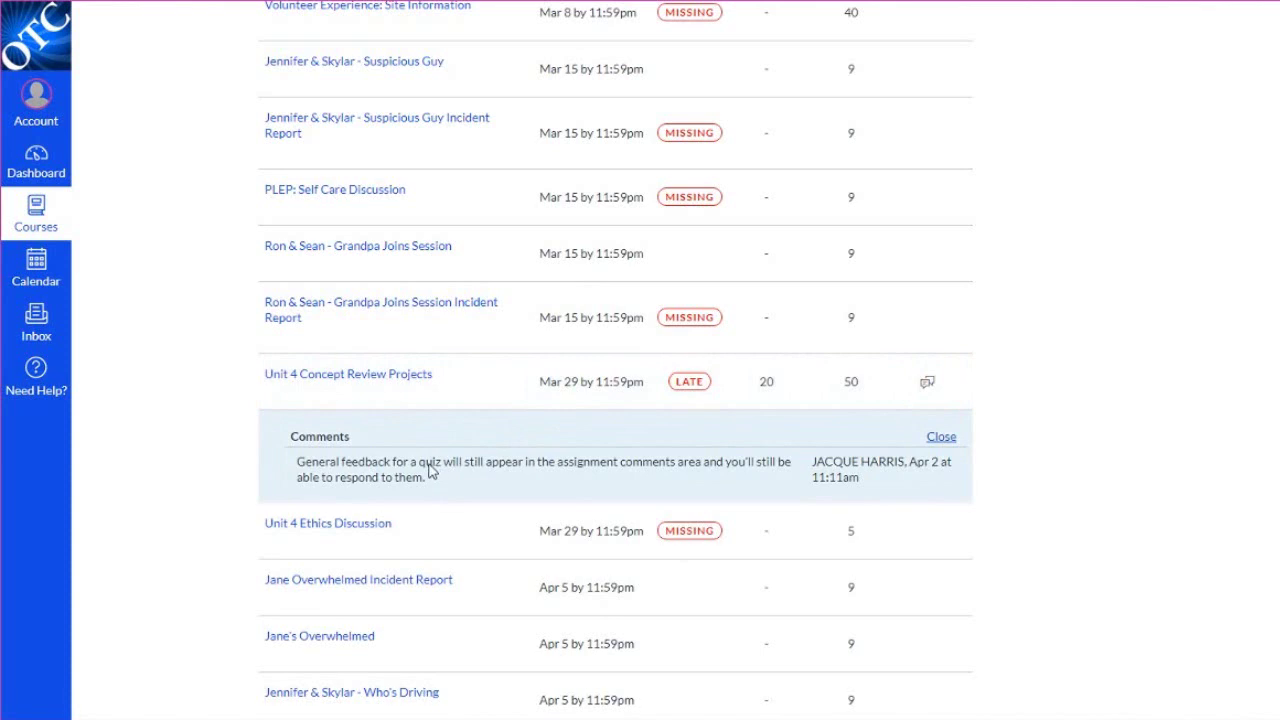
{"action": "left_click", "coordinate": [408, 376]}
{"action": "scroll", "coordinate": [895, 417], "scroll_direction": "down", "scroll_amount": 2}
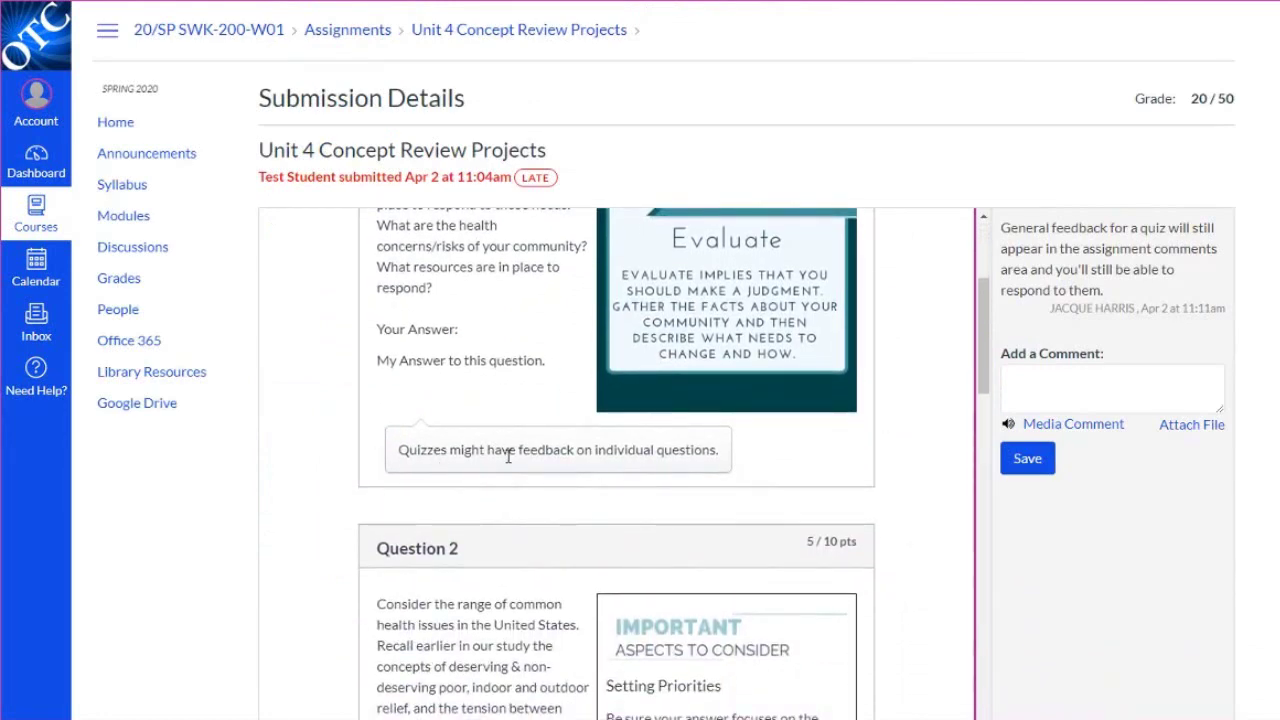
{"action": "scroll", "coordinate": [470, 540], "scroll_direction": "down", "scroll_amount": 5}
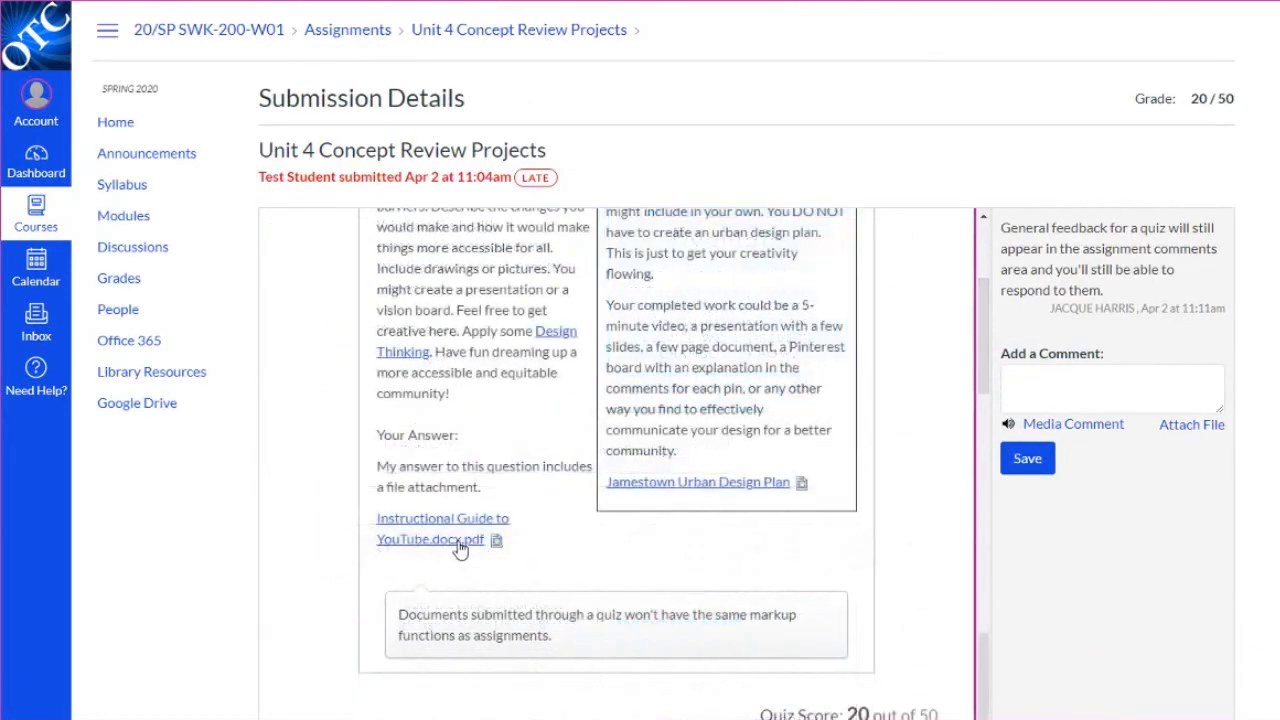